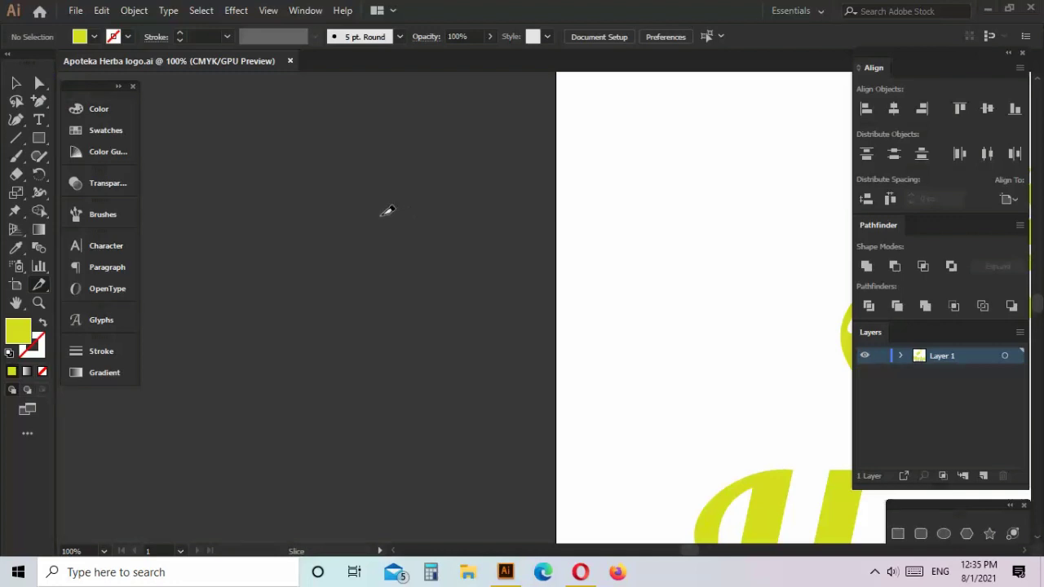
# Open the New Document dialog and close it without creating a document
pyautogui.click(75, 11)
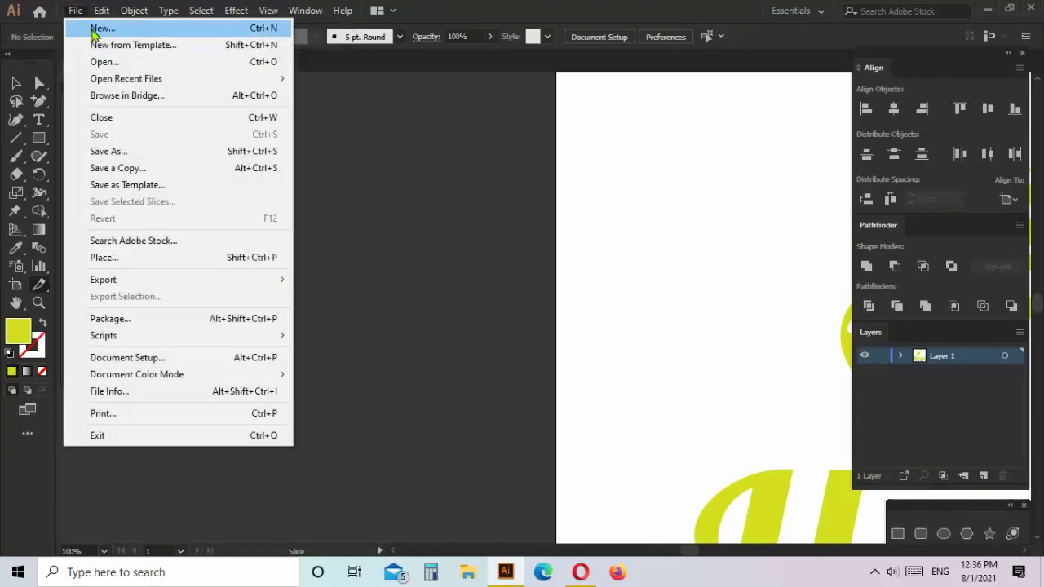
pyautogui.click(98, 29)
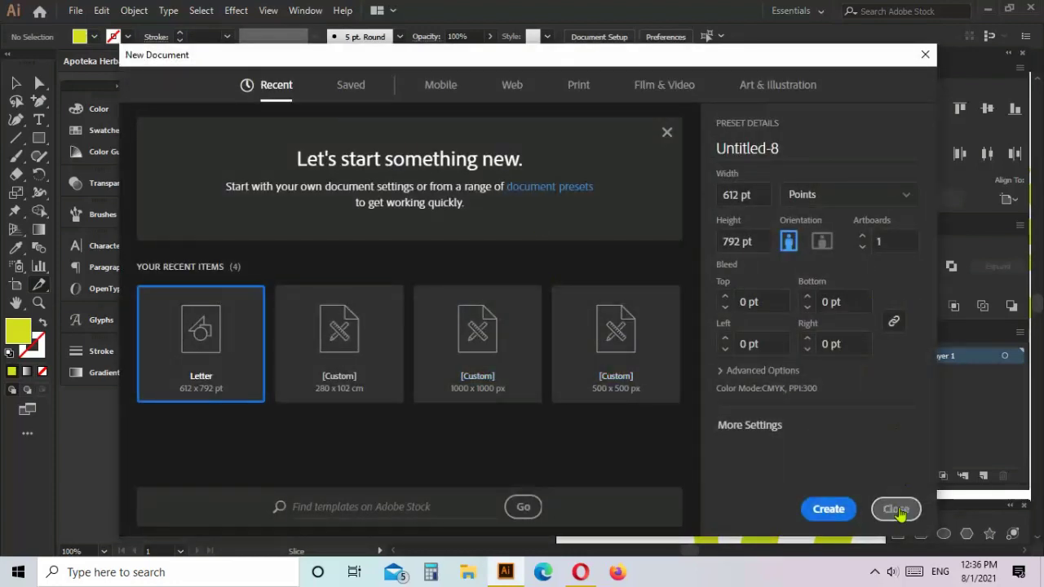
pyautogui.click(896, 509)
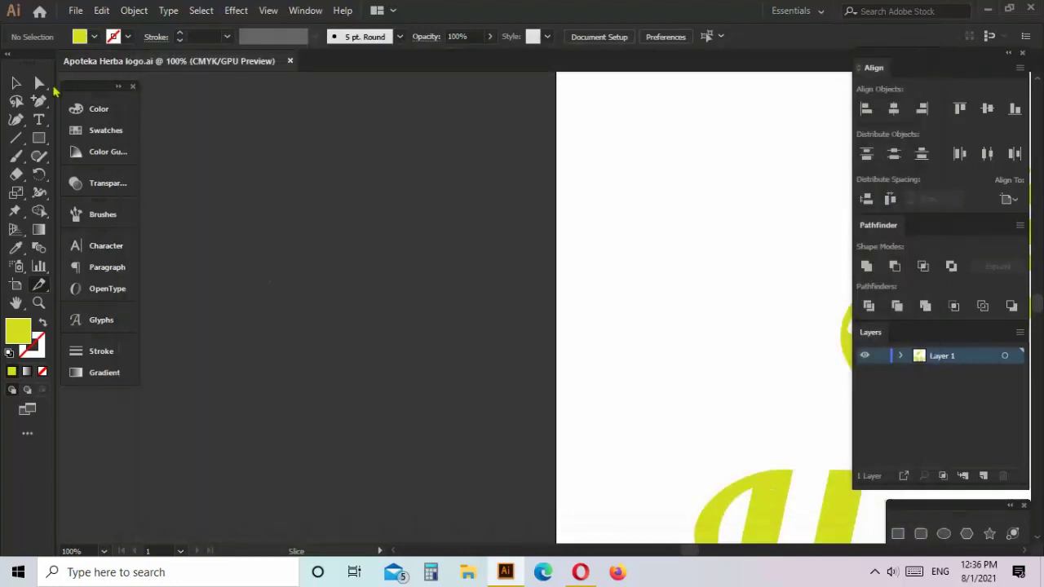
# Preview the Blank Templates: Boxes, Banner and Presentation, Banner Ads, Stationery and Tshirt
pyautogui.click(76, 11)
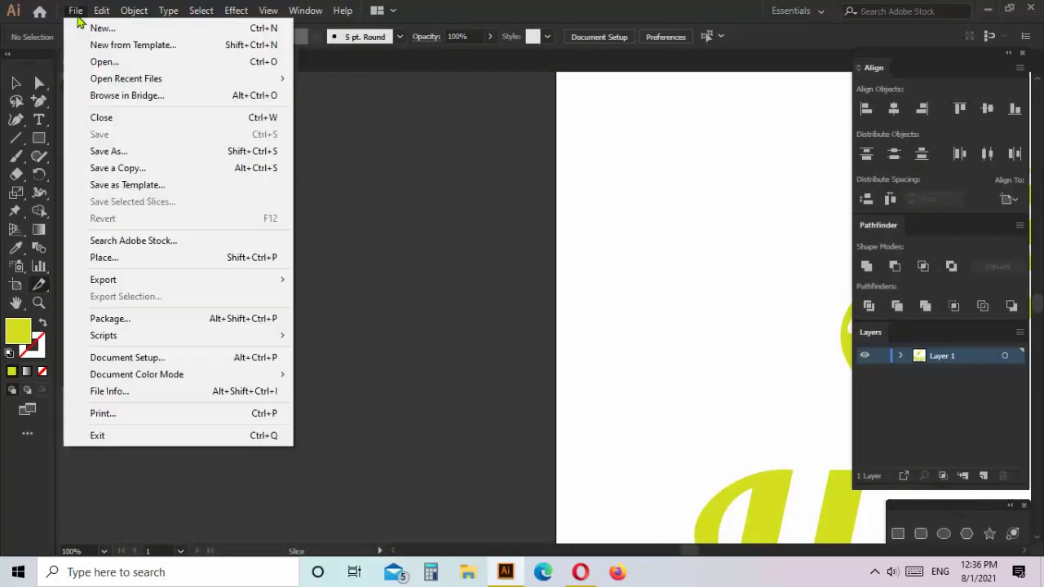
pyautogui.click(126, 47)
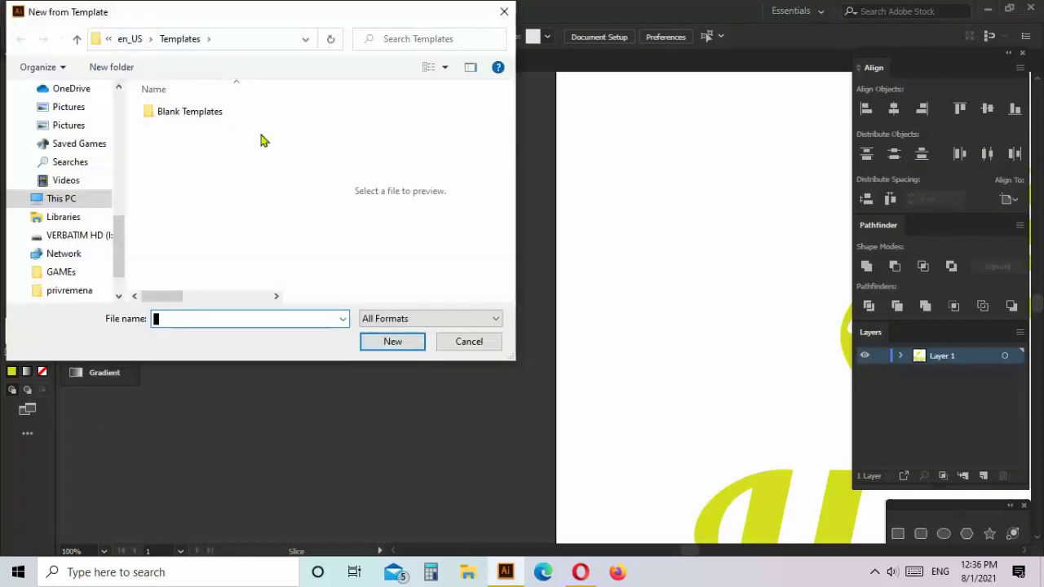
pyautogui.doubleClick(189, 120)
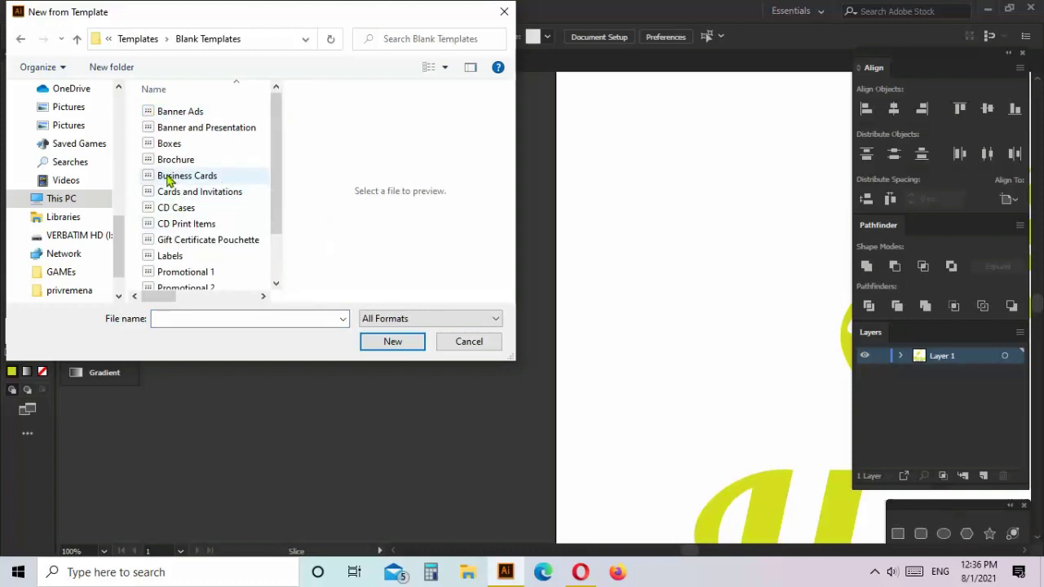
pyautogui.click(168, 143)
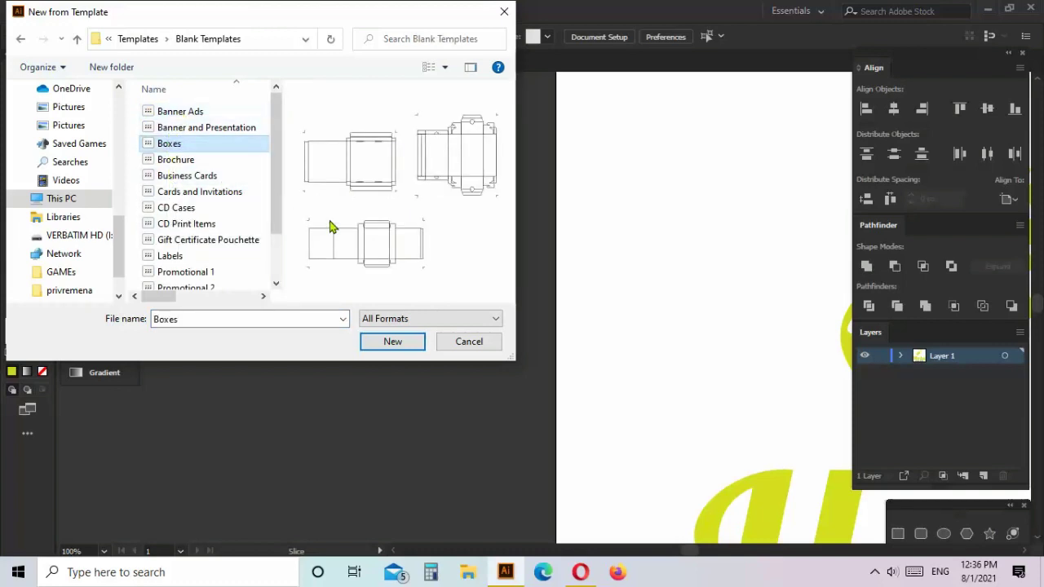
pyautogui.click(195, 128)
pyautogui.click(187, 115)
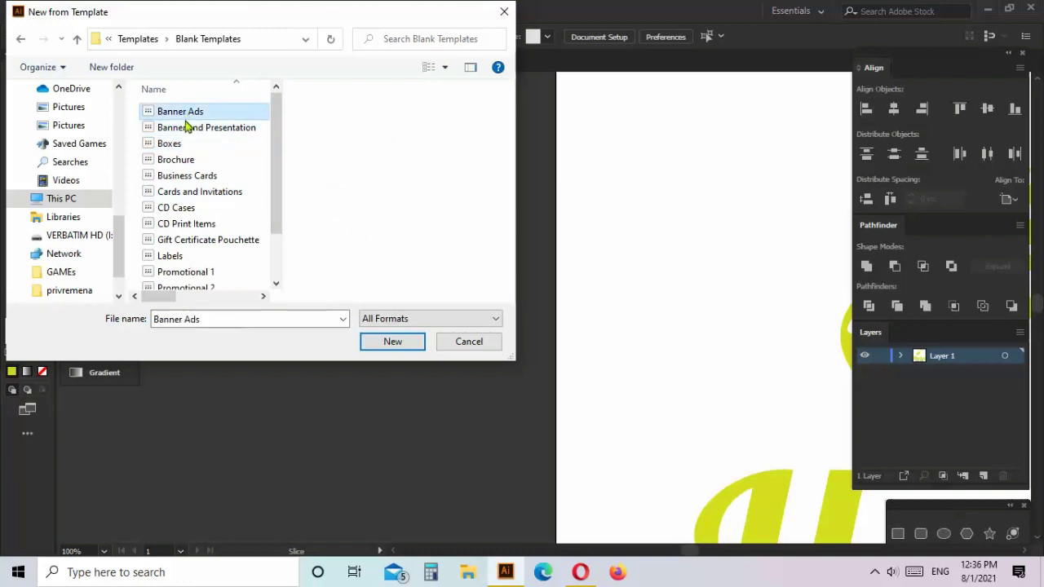
pyautogui.click(175, 144)
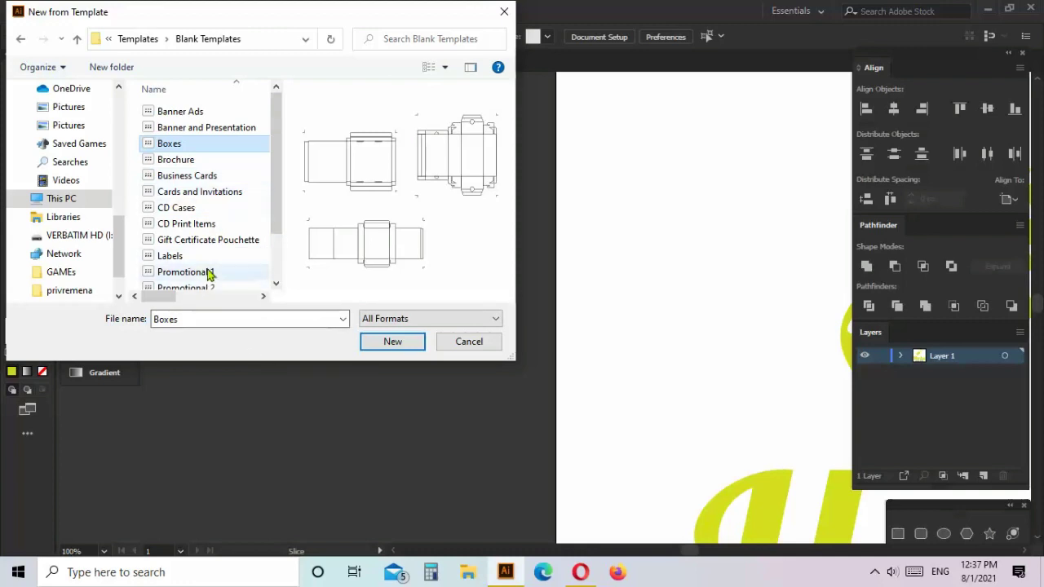
pyautogui.scroll(-2, 209, 274)
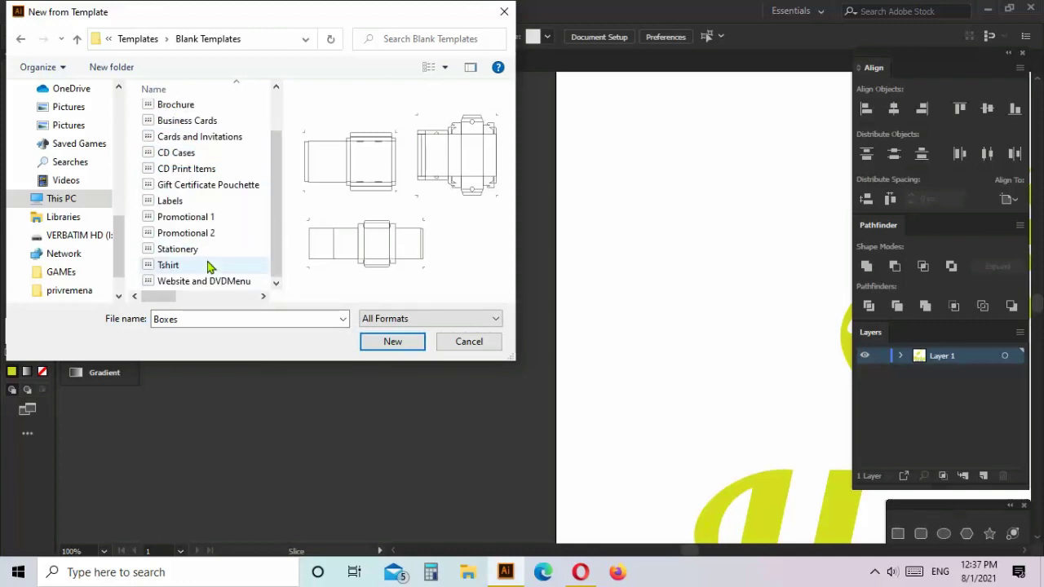
pyautogui.click(173, 248)
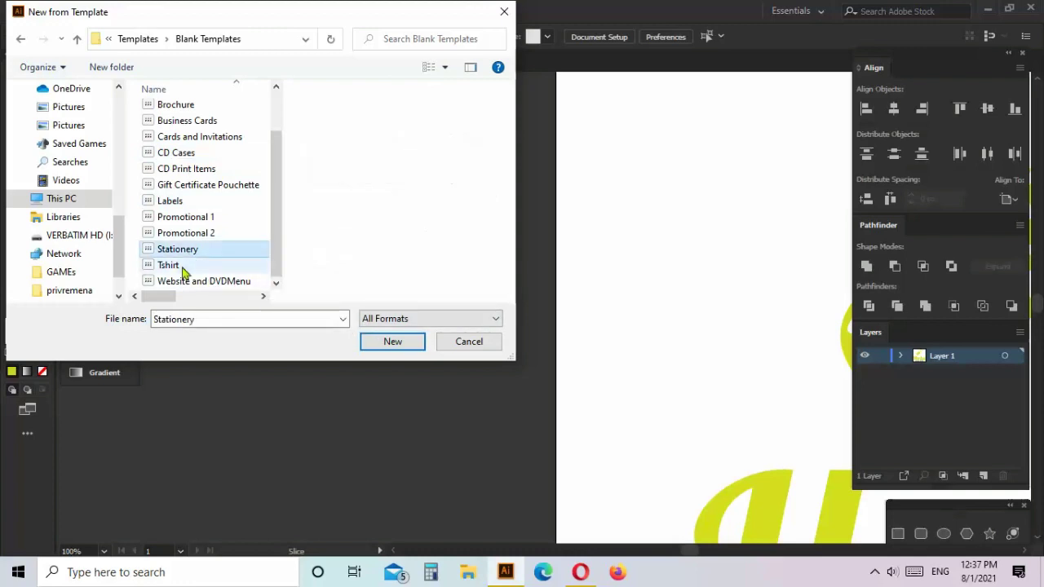
pyautogui.click(181, 268)
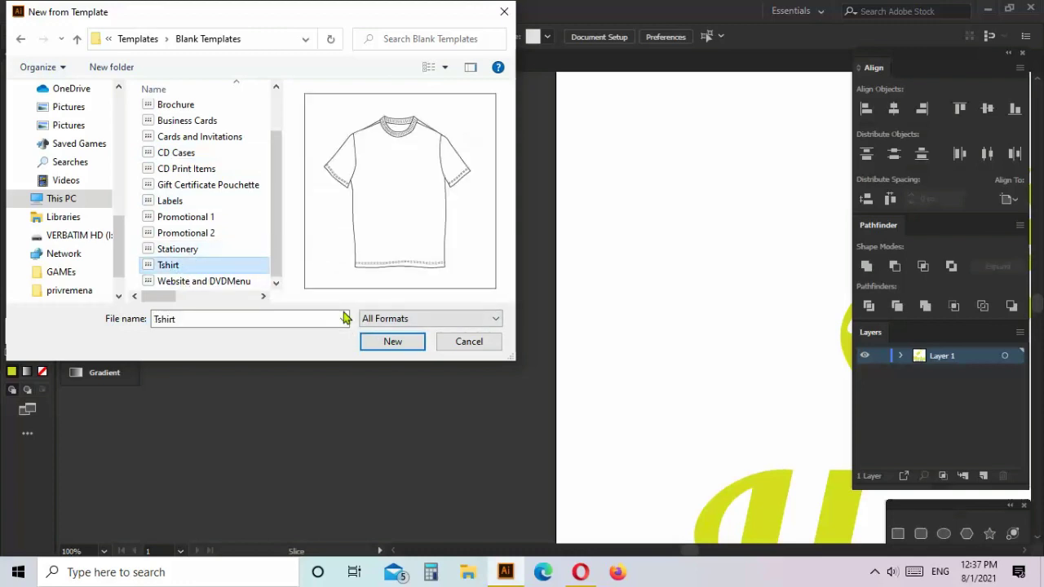
# Cancel the template dialog and open the LOGO project folder in Adobe Bridge
pyautogui.click(463, 346)
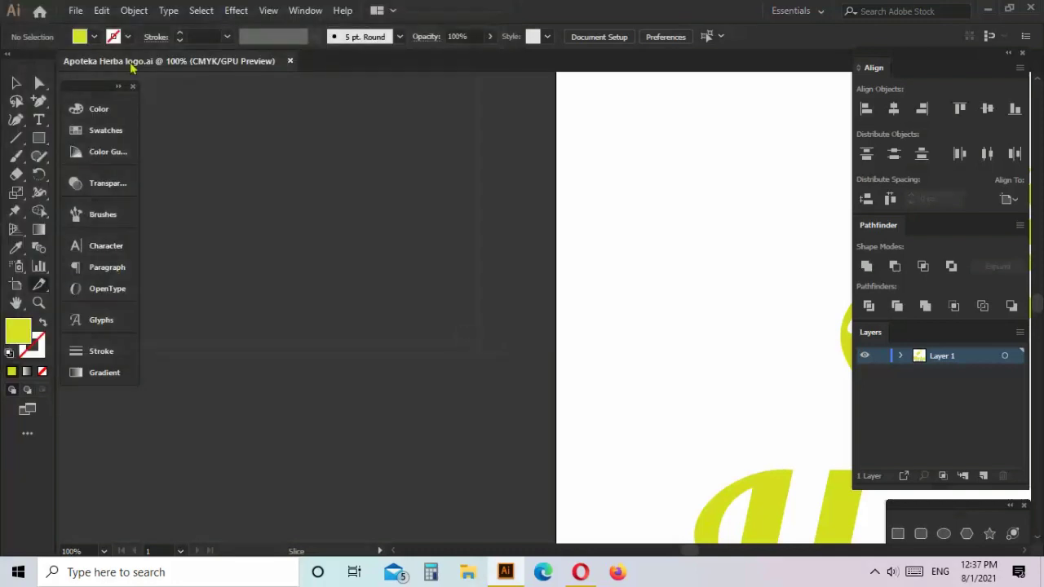
pyautogui.click(75, 10)
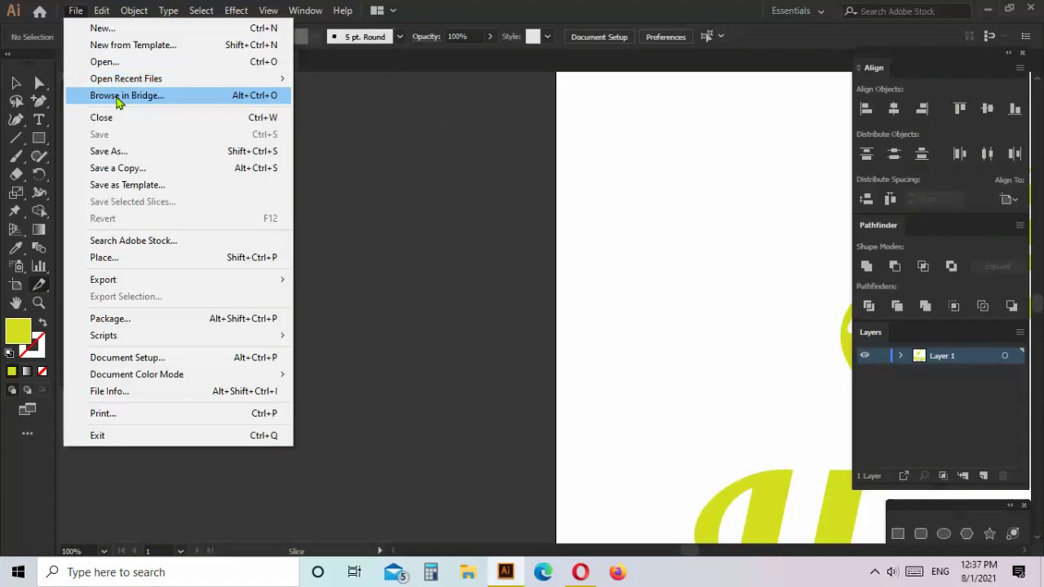
pyautogui.click(118, 97)
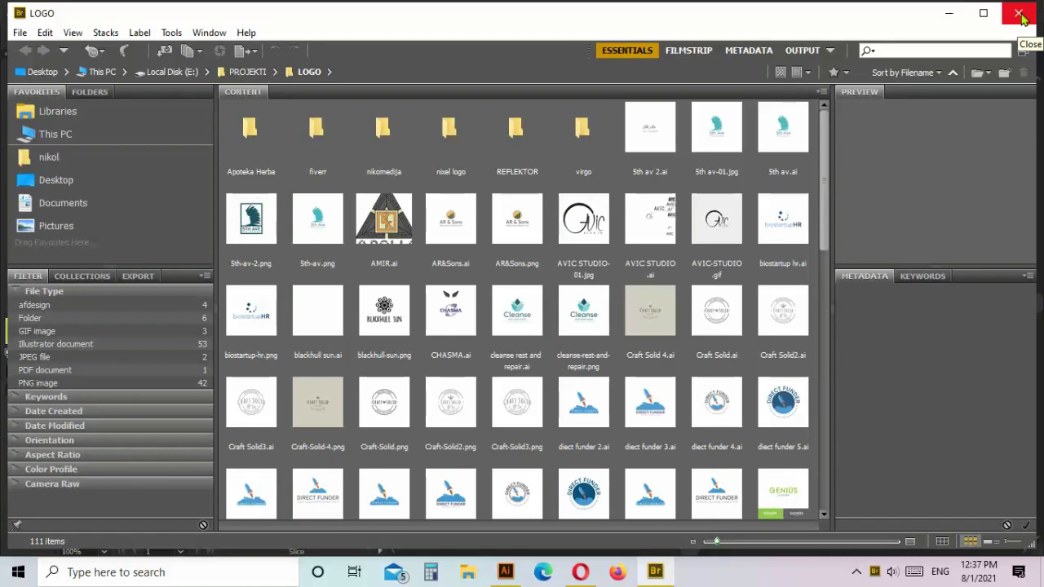
# Close Adobe Bridge to return to the Apoteka Herba logo document in Illustrator
pyautogui.click(1019, 14)
pyautogui.click(75, 10)
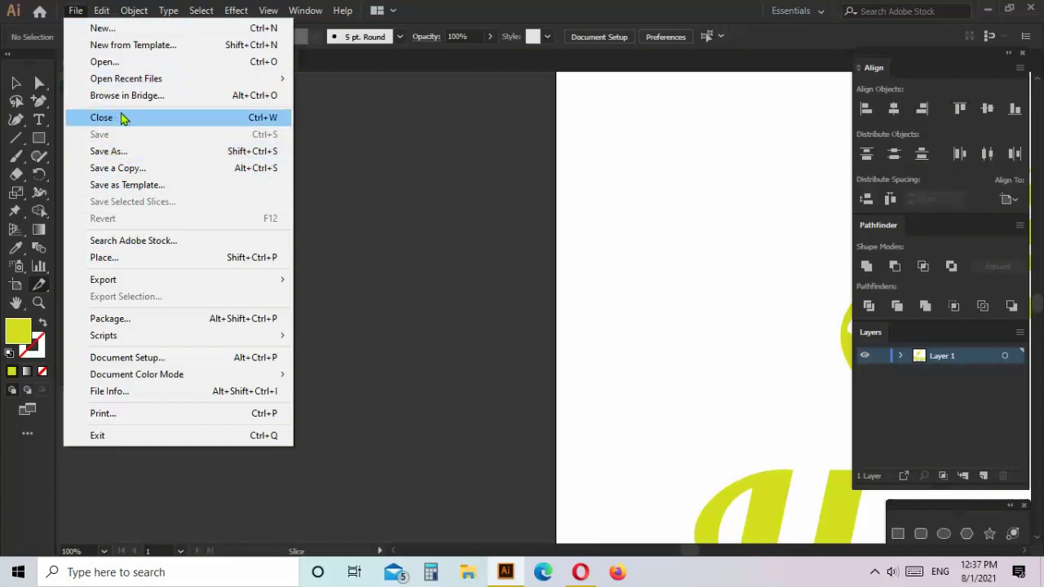
pyautogui.click(115, 159)
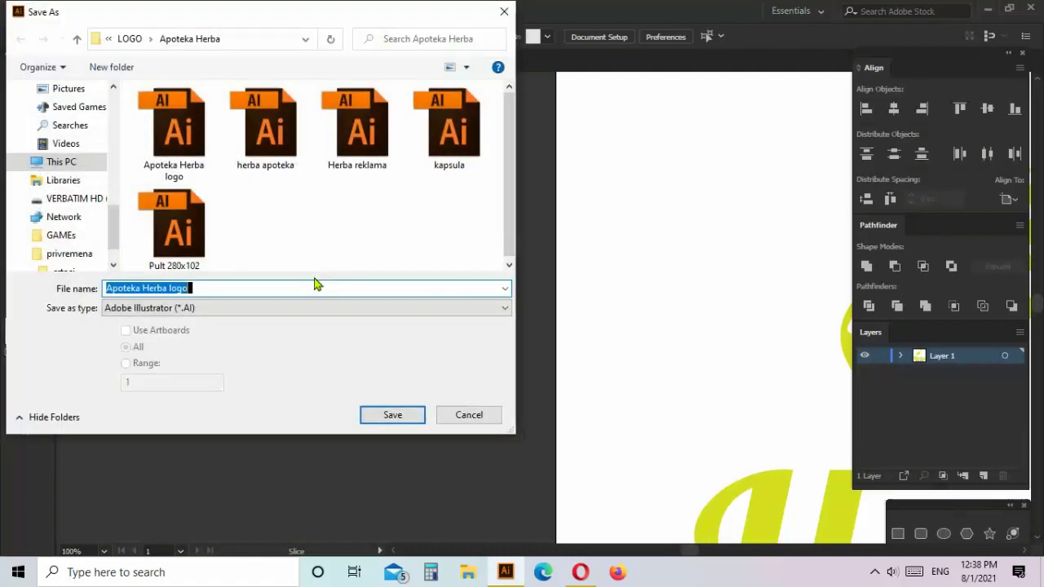
pyautogui.click(208, 315)
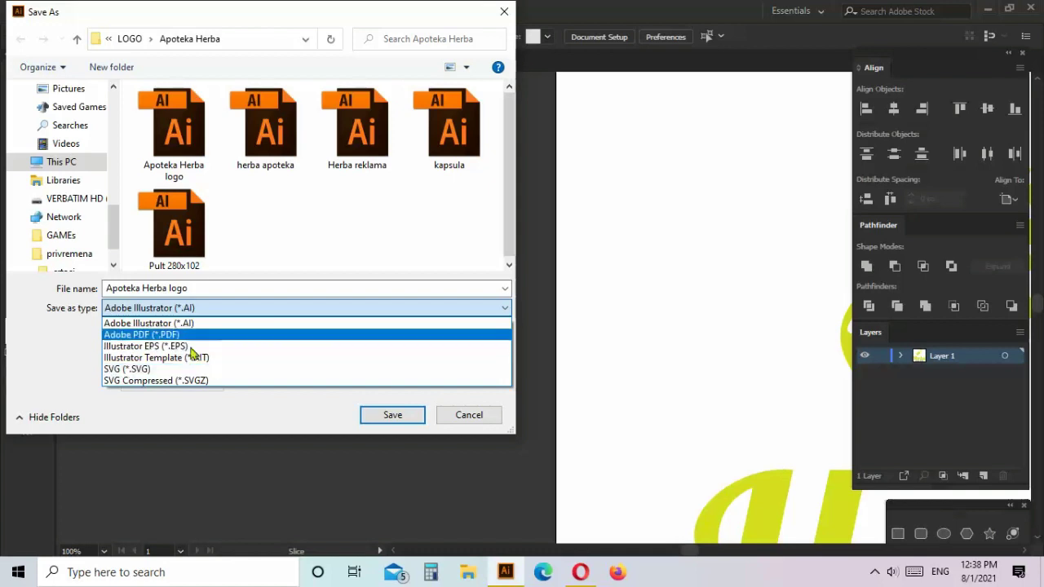
pyautogui.click(477, 418)
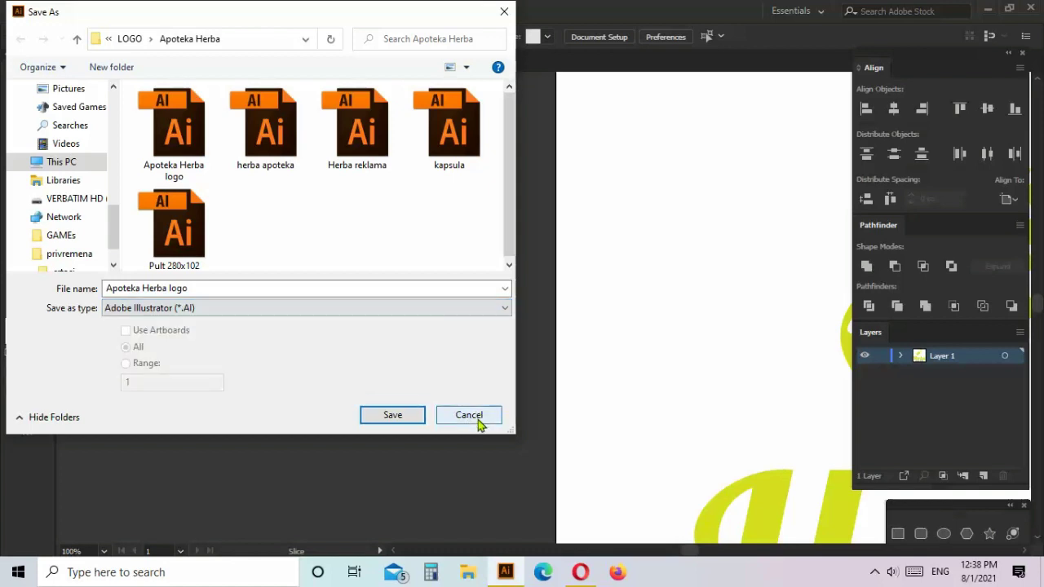
pyautogui.click(477, 417)
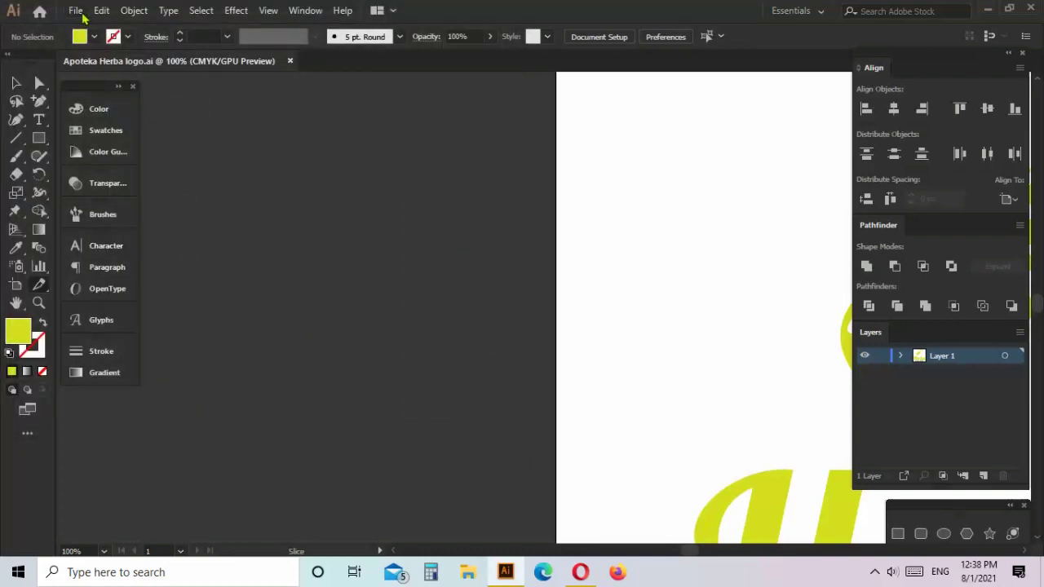
pyautogui.click(78, 11)
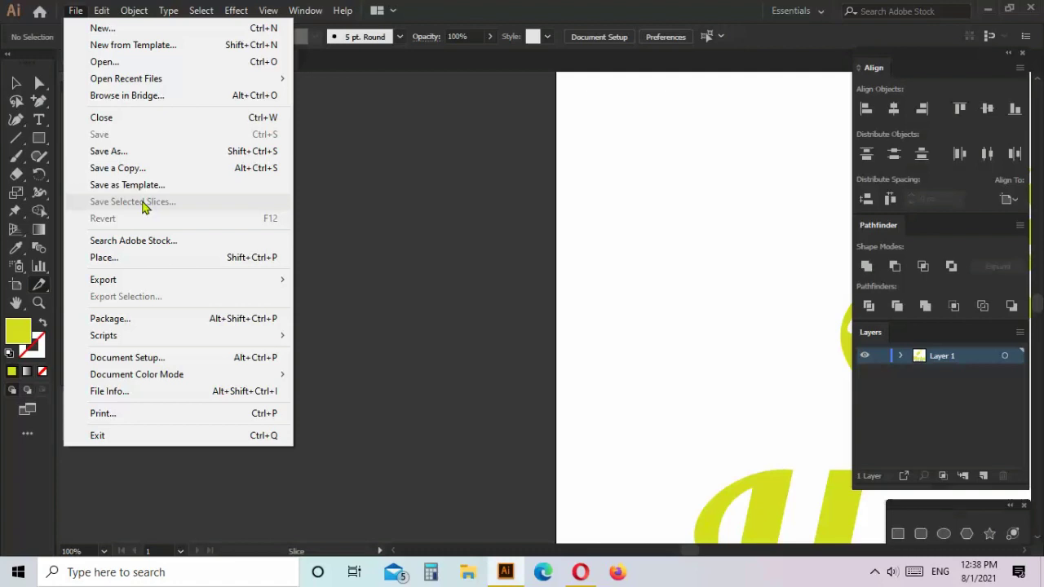
pyautogui.press('Escape')
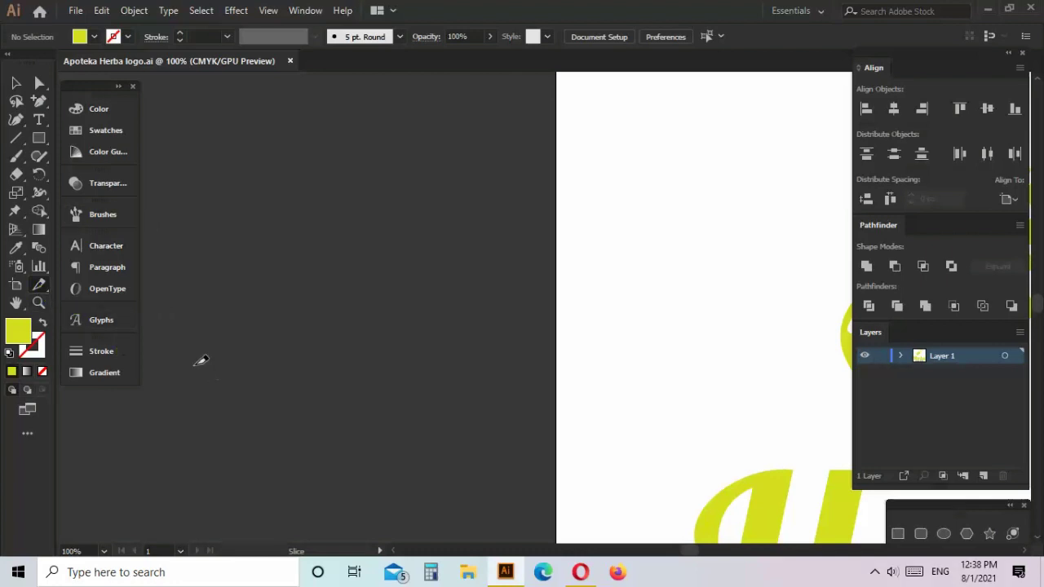
# Mark slices around the APOTEKA lettering and the word Herba
pyautogui.scroll(-3, 196, 351)
pyautogui.scroll(3, 237, 359)
pyautogui.scroll(-3, 240, 342)
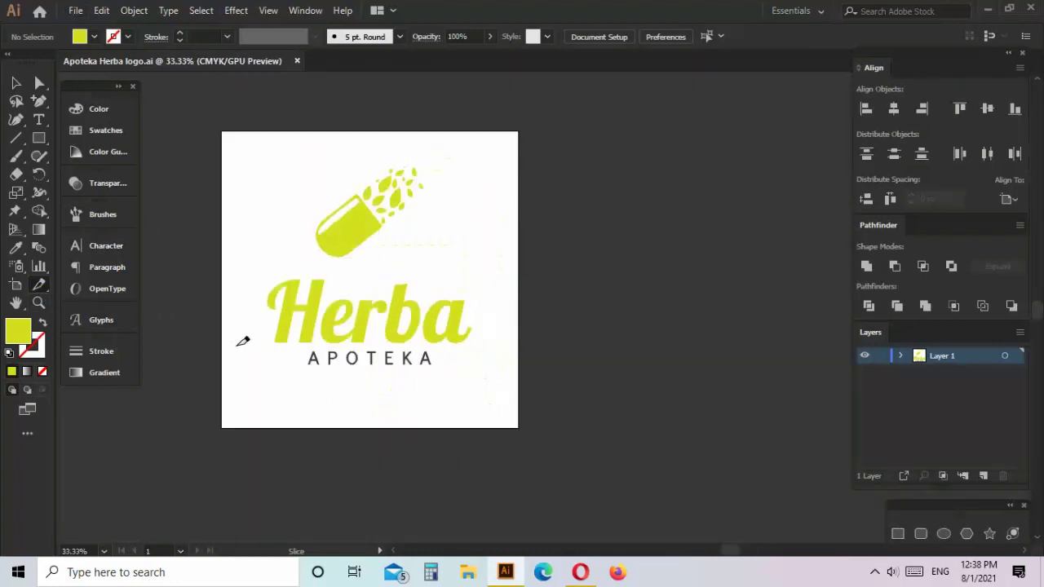
pyautogui.scroll(2, 356, 362)
pyautogui.moveTo(248, 330); pyautogui.dragTo(520, 365)
pyautogui.moveTo(169, 176); pyautogui.dragTo(605, 327)
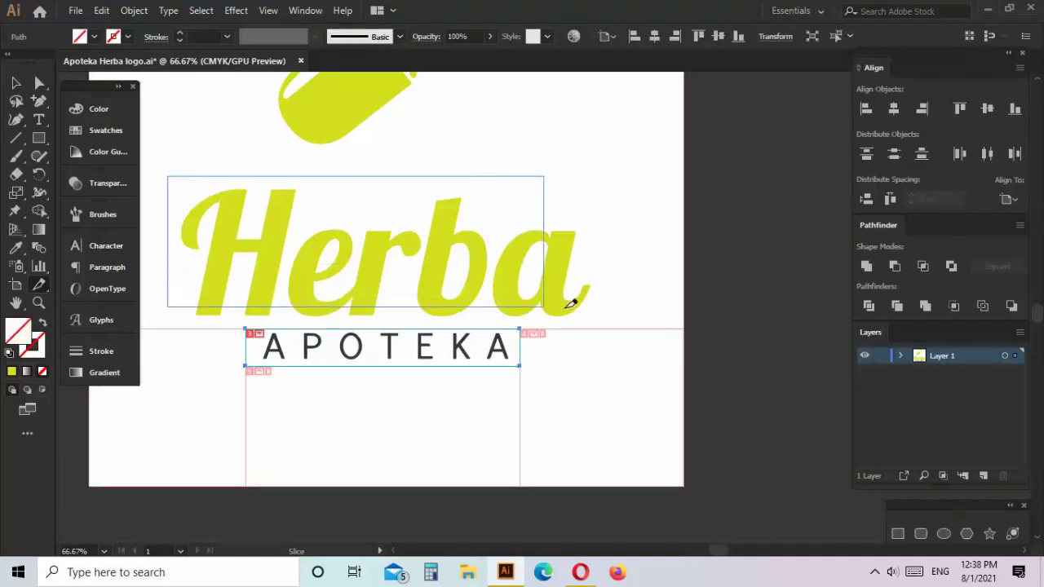
# Slice the pill icon too, then undo the slicing with Ctrl+Z
pyautogui.scroll(3, 530, 302)
pyautogui.moveTo(233, 112); pyautogui.dragTo(519, 292)
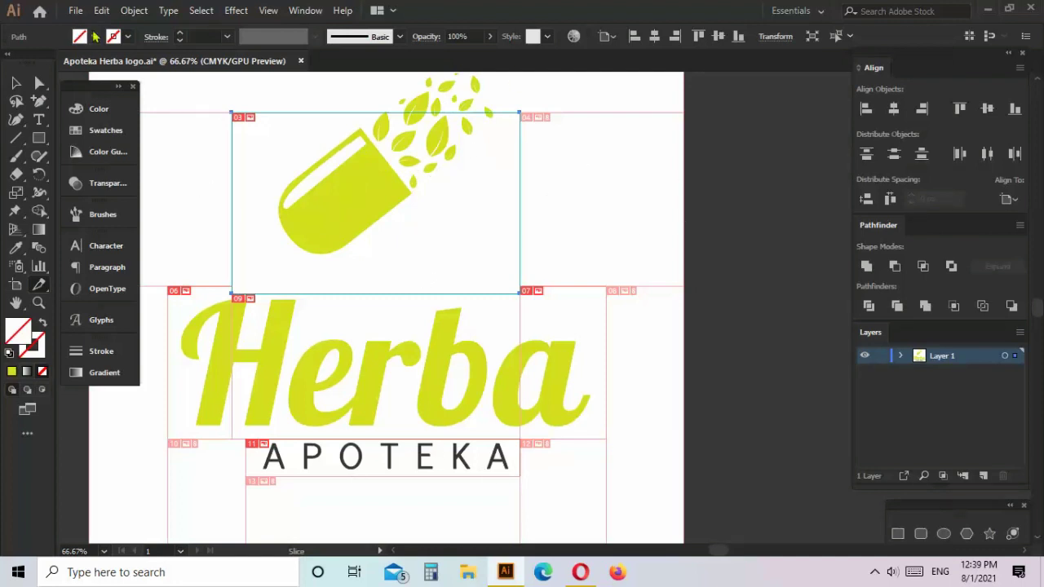
pyautogui.hotkey('ctrl', 'z')
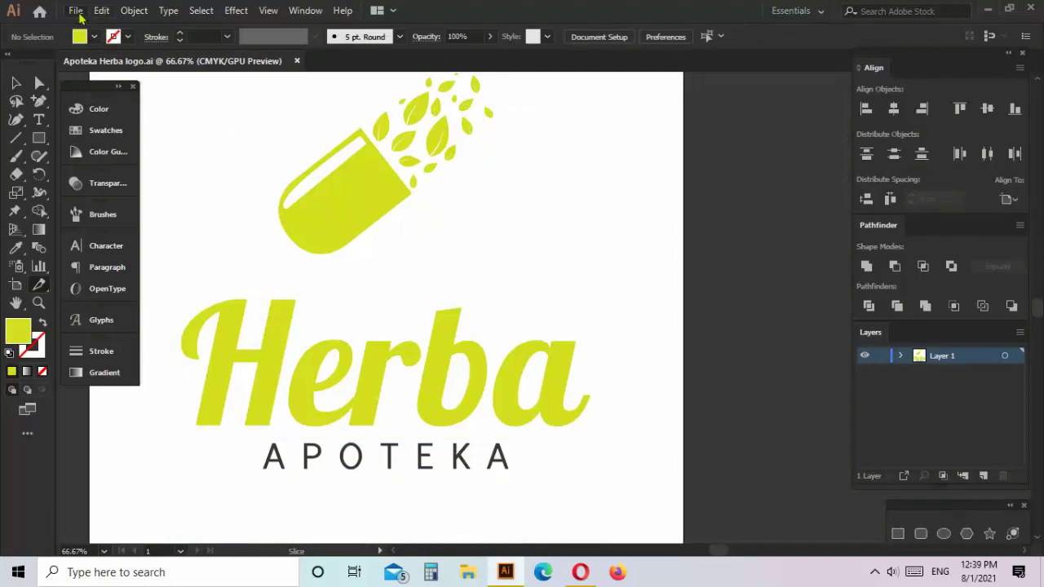
pyautogui.click(75, 11)
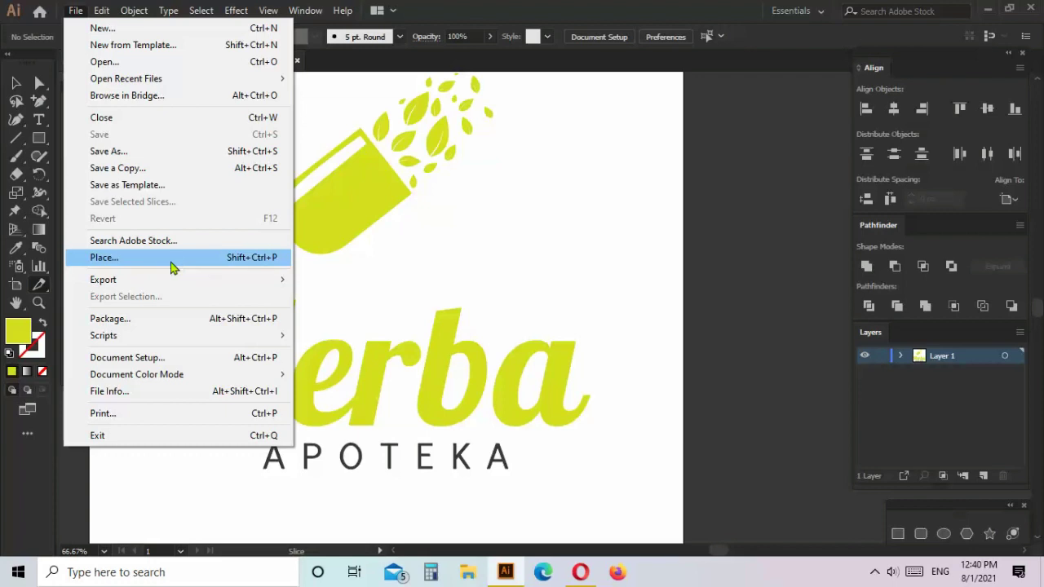
pyautogui.moveTo(103, 280)
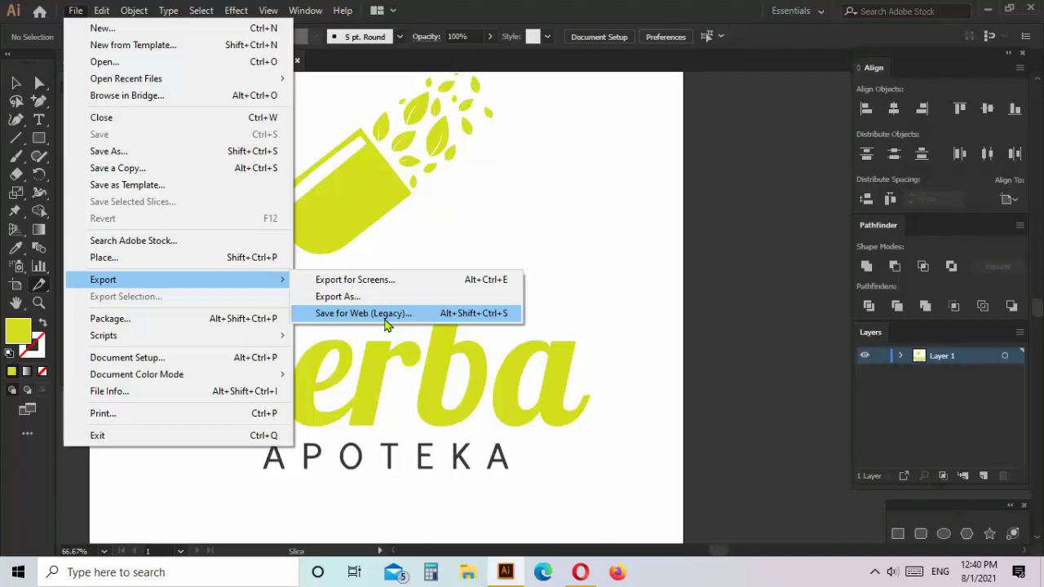
# Review the Export As dialog's Save as type format list, then cancel the export
pyautogui.click(338, 296)
pyautogui.click(177, 308)
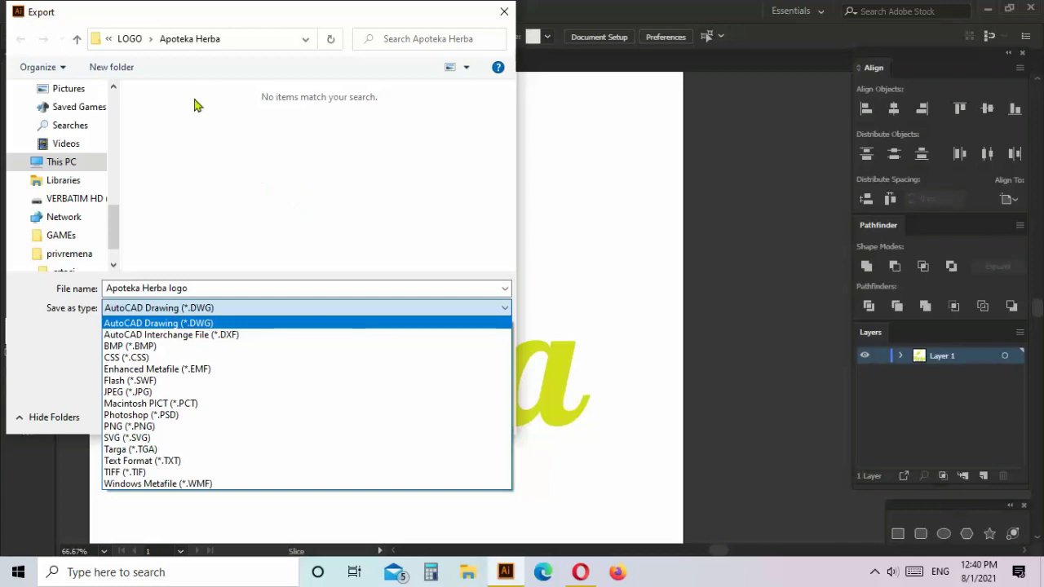
pyautogui.press('Escape')
pyautogui.press('Escape')
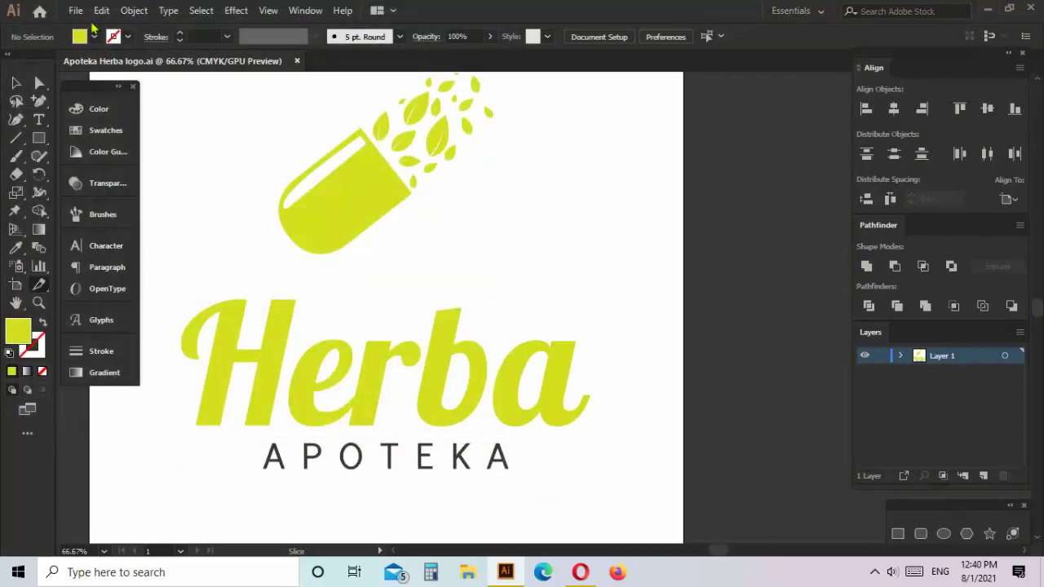
pyautogui.click(75, 10)
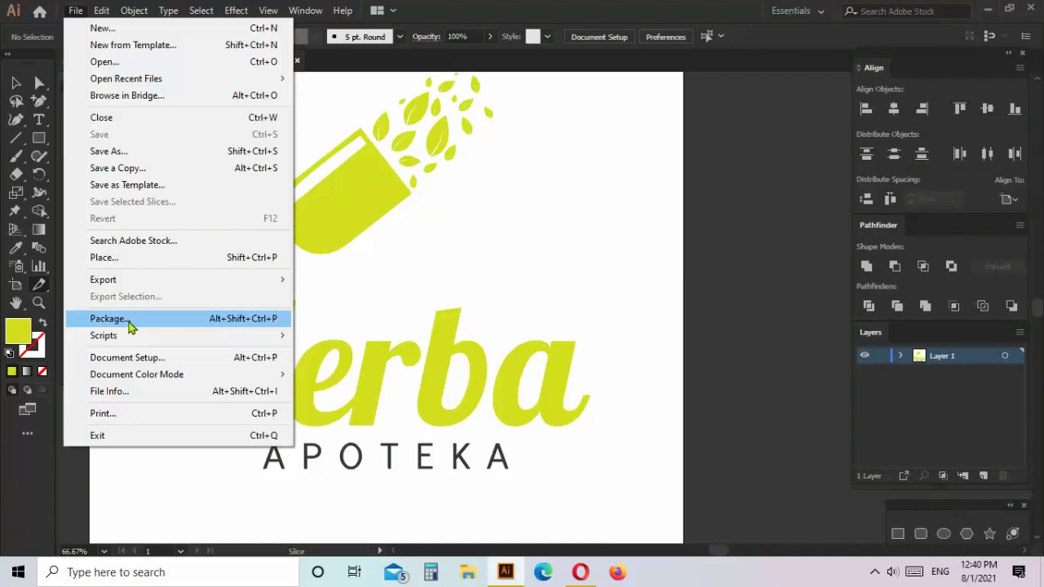
pyautogui.click(109, 318)
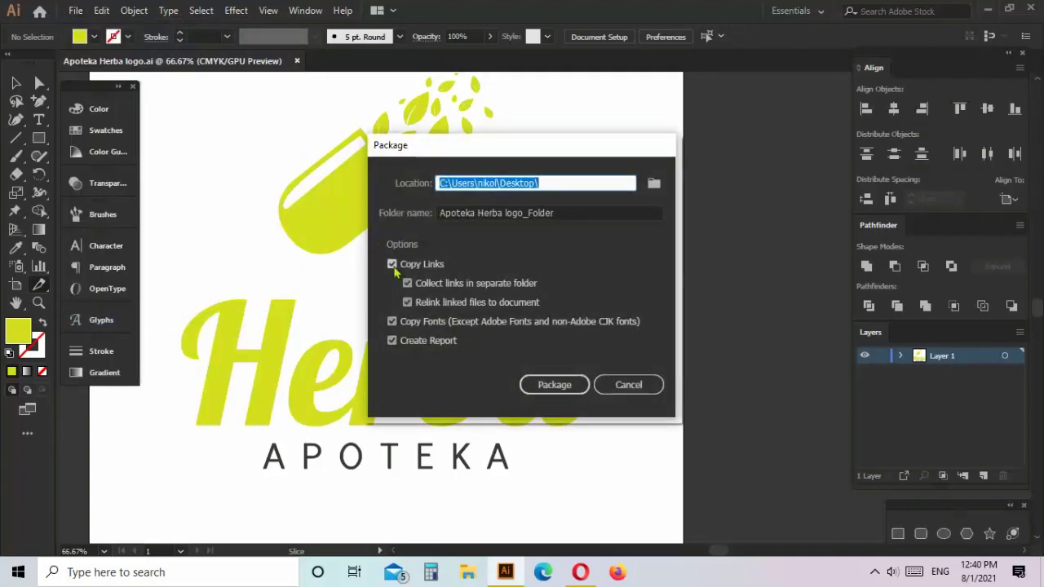
pyautogui.click(628, 384)
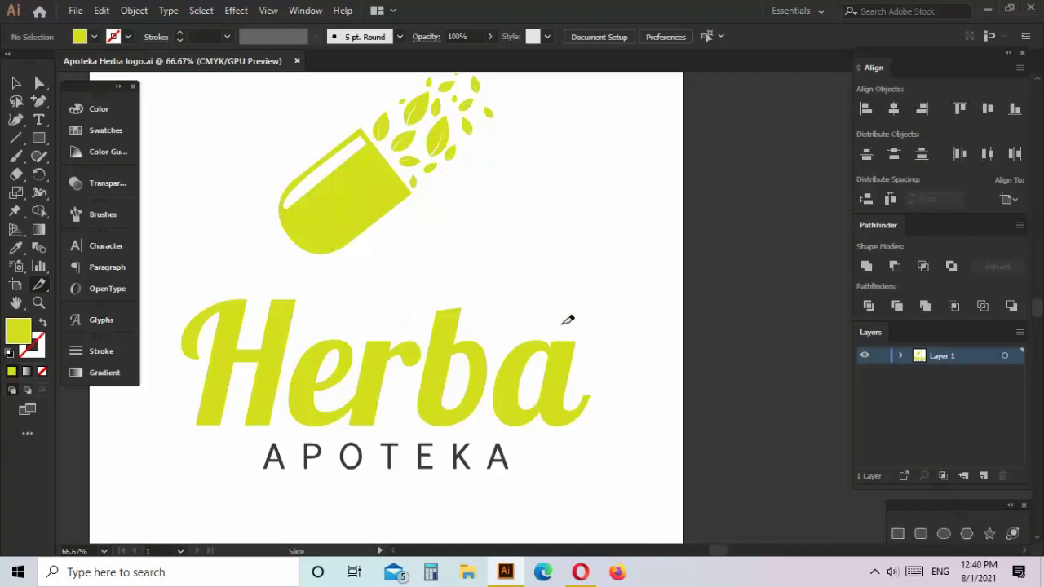
pyautogui.scroll(-1, 582, 391)
pyautogui.scroll(1, 514, 417)
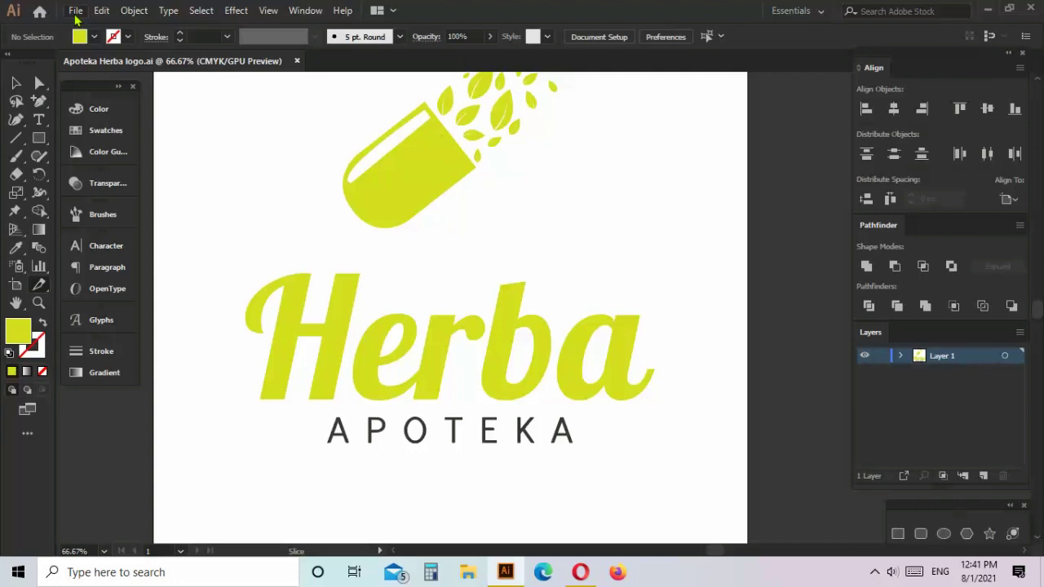
pyautogui.click(75, 11)
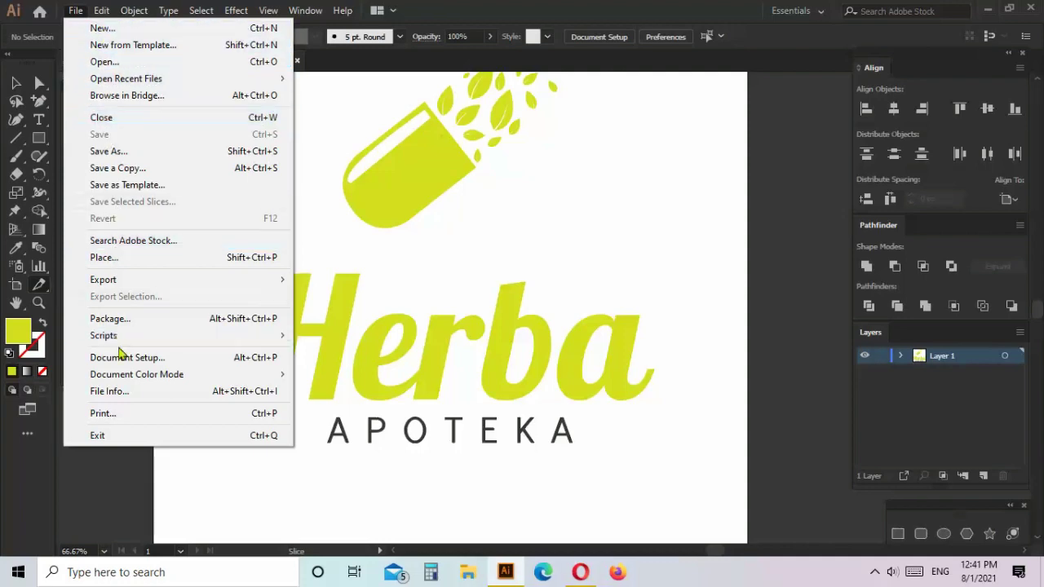
pyautogui.click(126, 358)
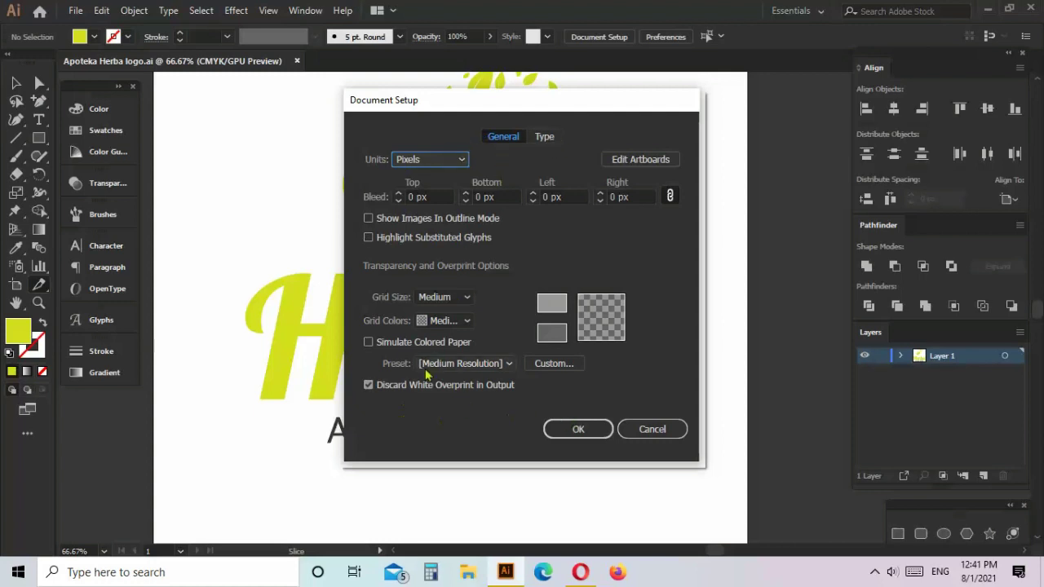
pyautogui.click(653, 430)
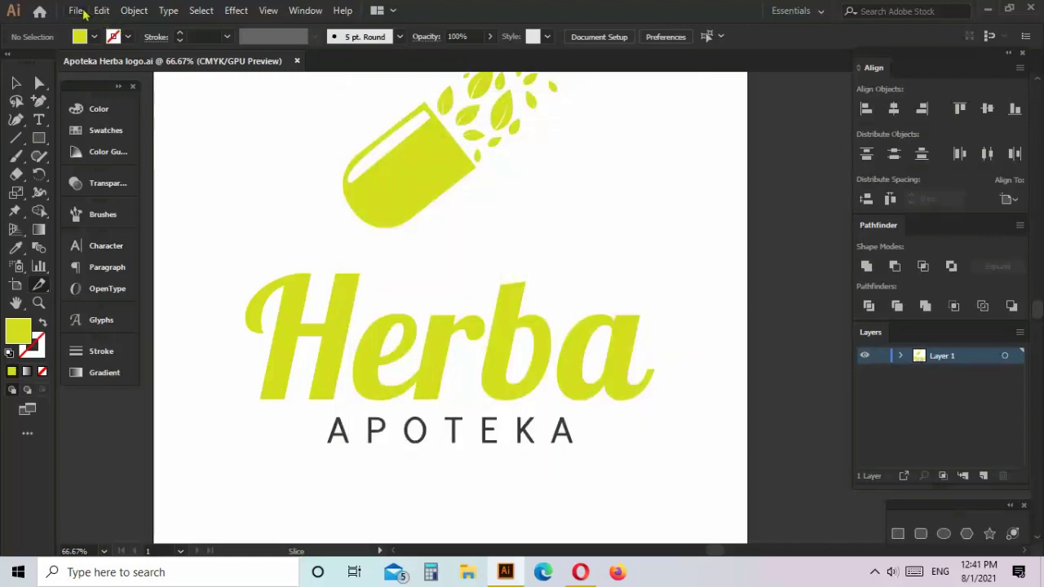
pyautogui.click(82, 12)
pyautogui.moveTo(137, 375)
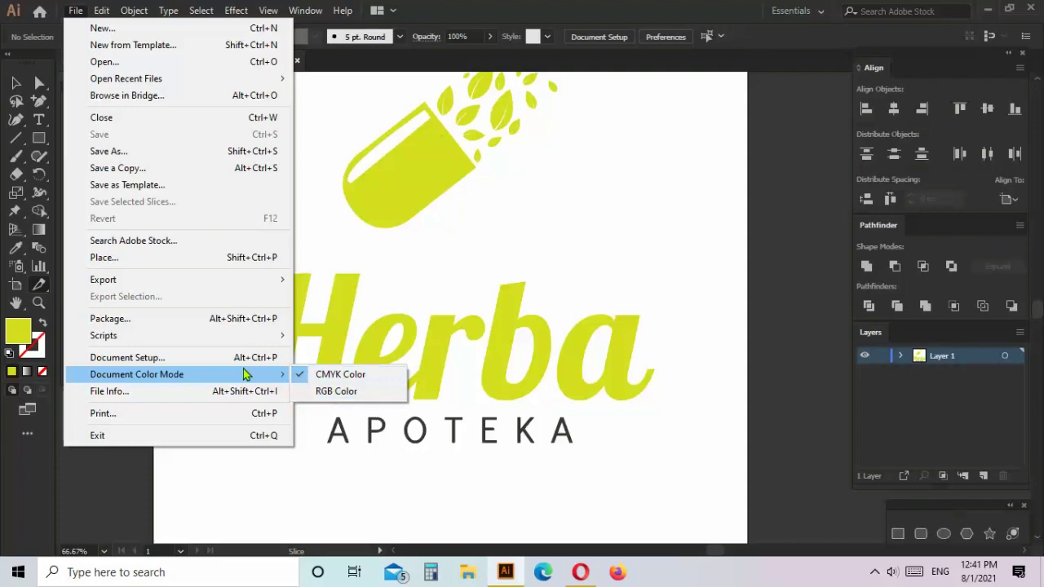
# Review the Apoteka Herba logo's File Info metadata and cancel without changes
pyautogui.click(111, 391)
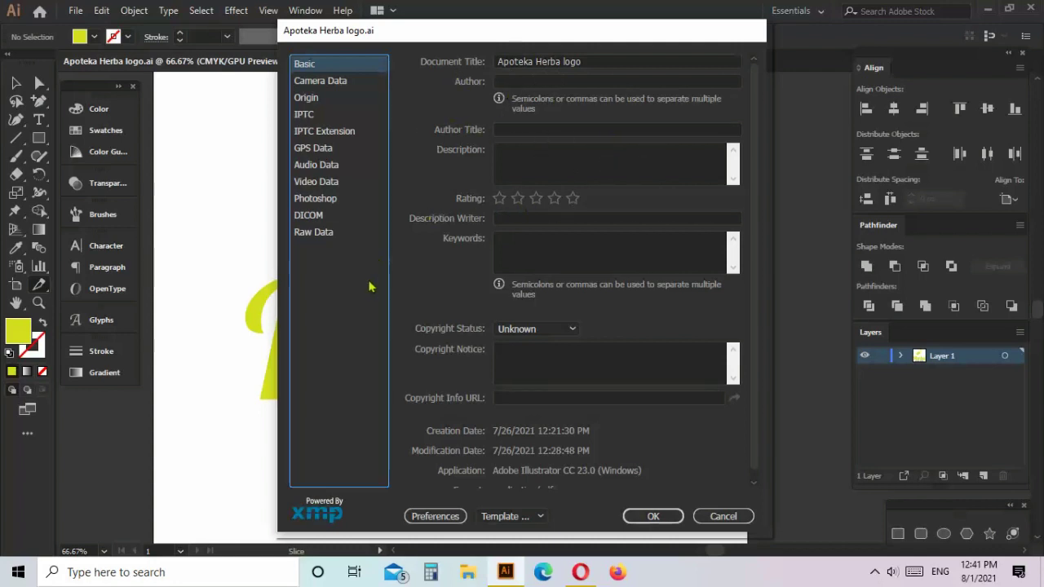
pyautogui.click(730, 524)
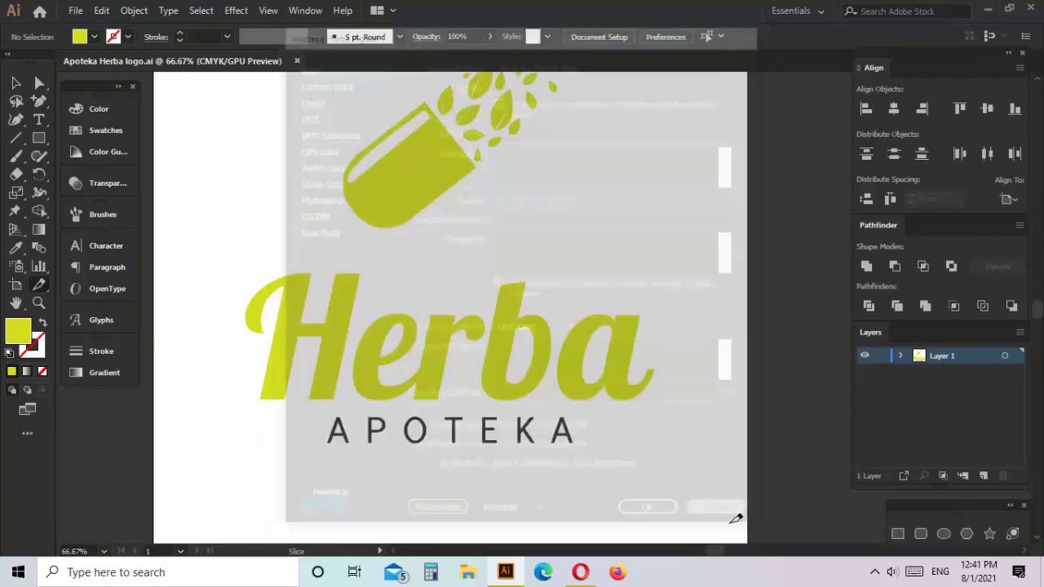
pyautogui.click(76, 13)
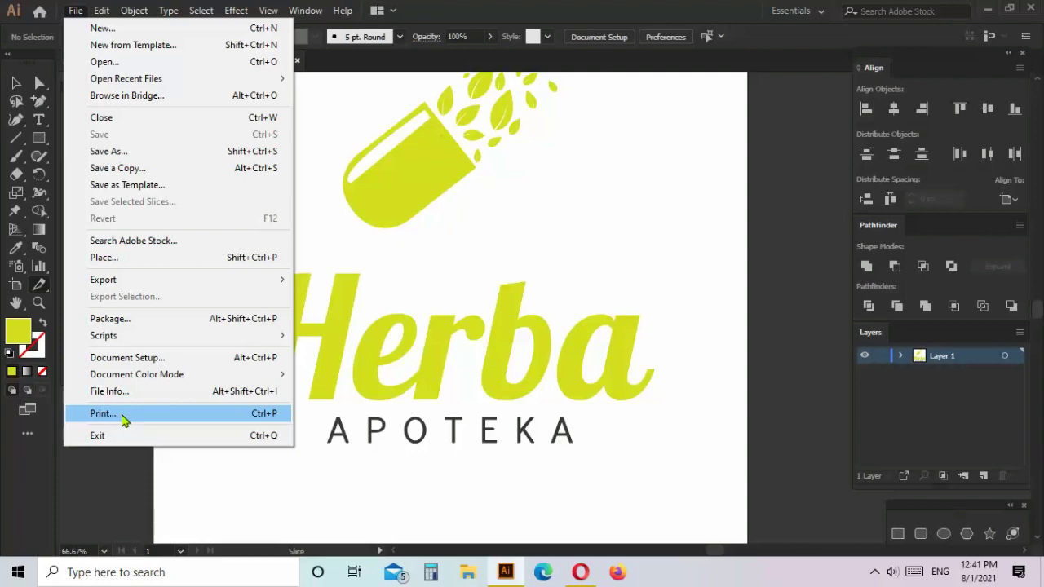
# Check the Custom print preset and Marks and Bleed, toggling Color Bars, then cancel printing
pyautogui.click(102, 413)
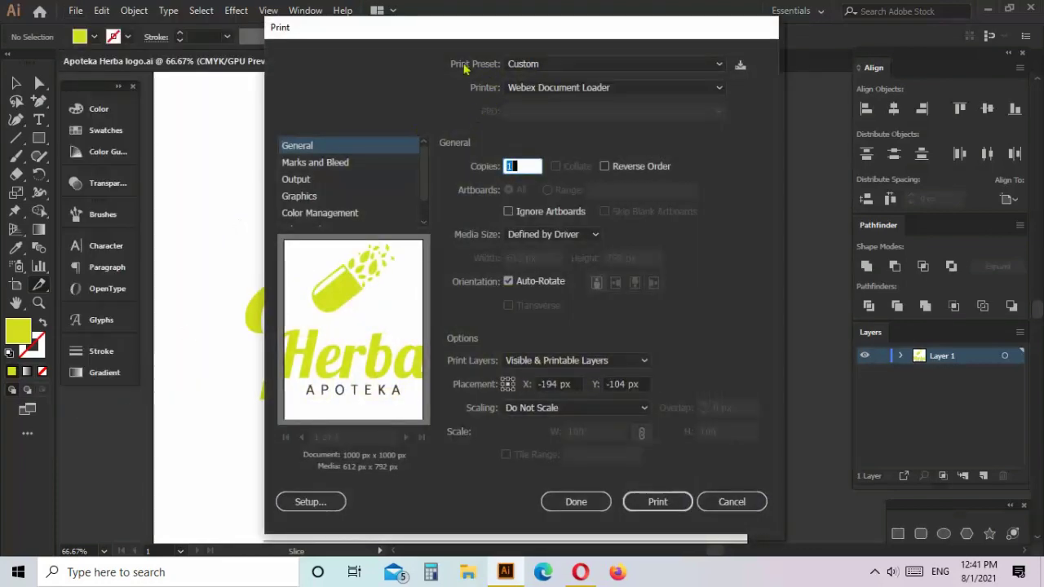
pyautogui.click(684, 72)
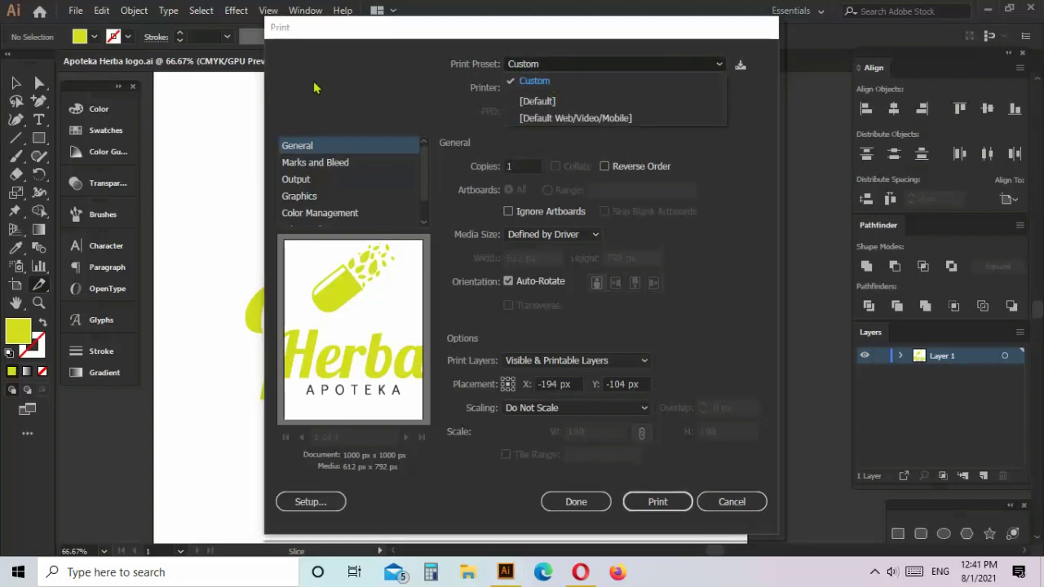
pyautogui.click(543, 71)
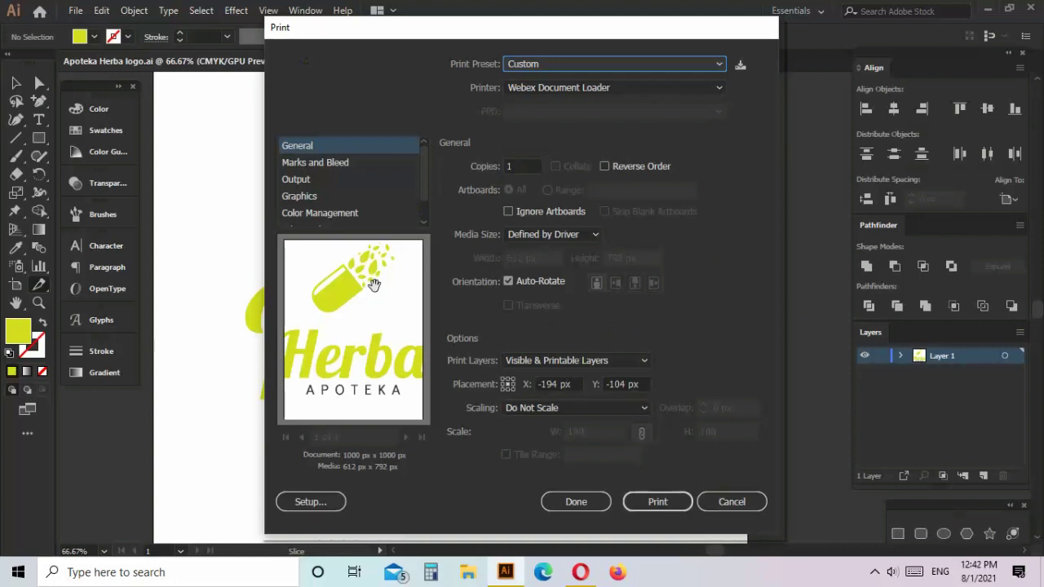
pyautogui.click(327, 166)
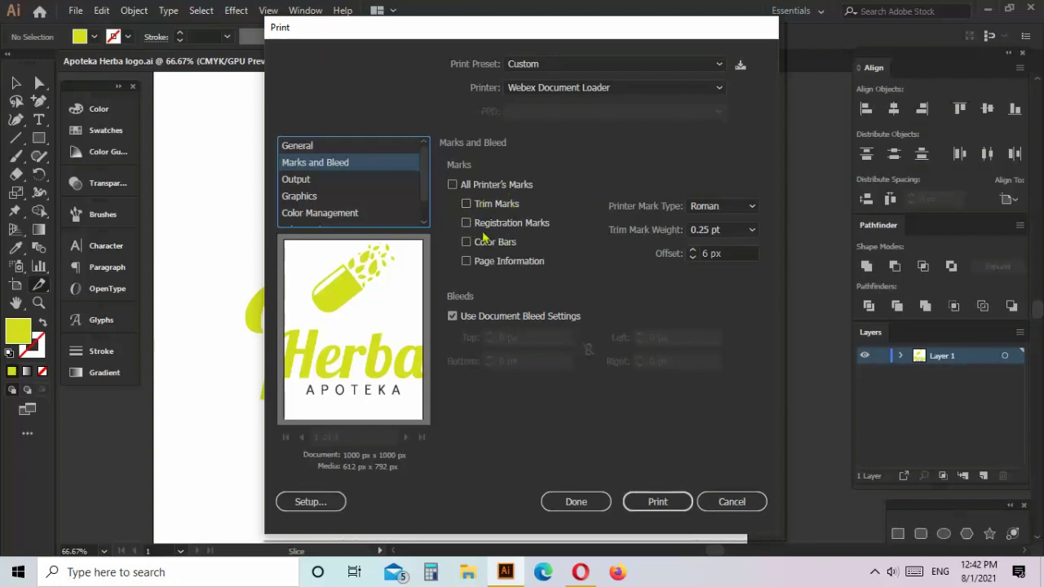
pyautogui.click(467, 243)
pyautogui.click(468, 245)
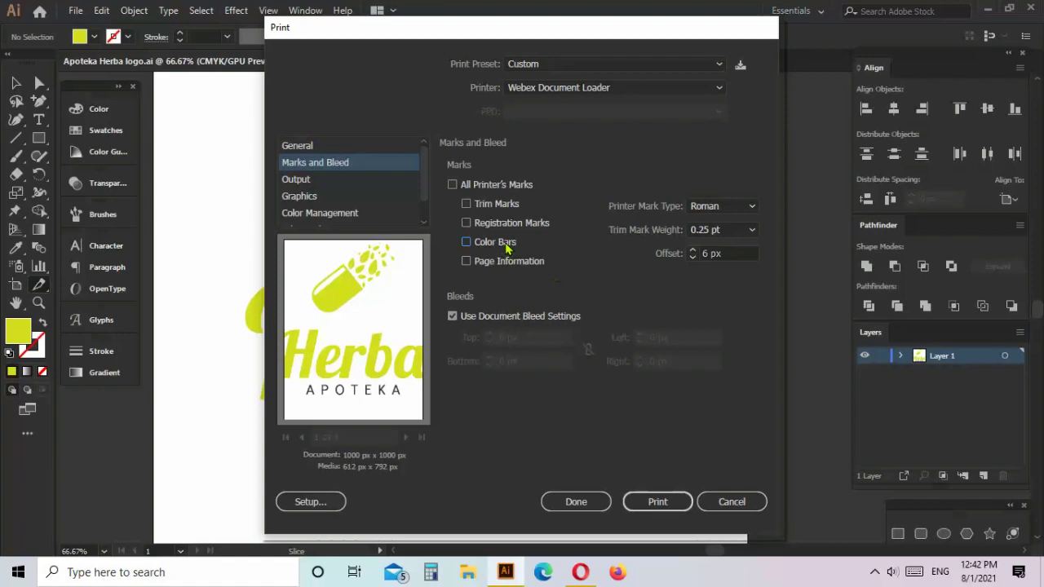
pyautogui.click(732, 504)
pyautogui.click(75, 11)
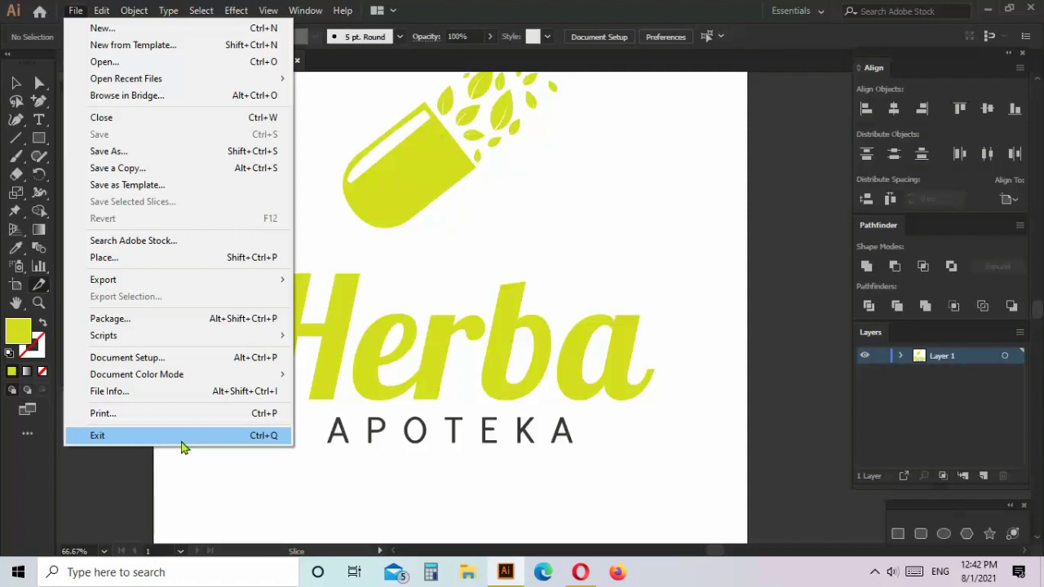
# Dismiss the File menu twice and scroll around the Herba logo artboard
pyautogui.click(388, 339)
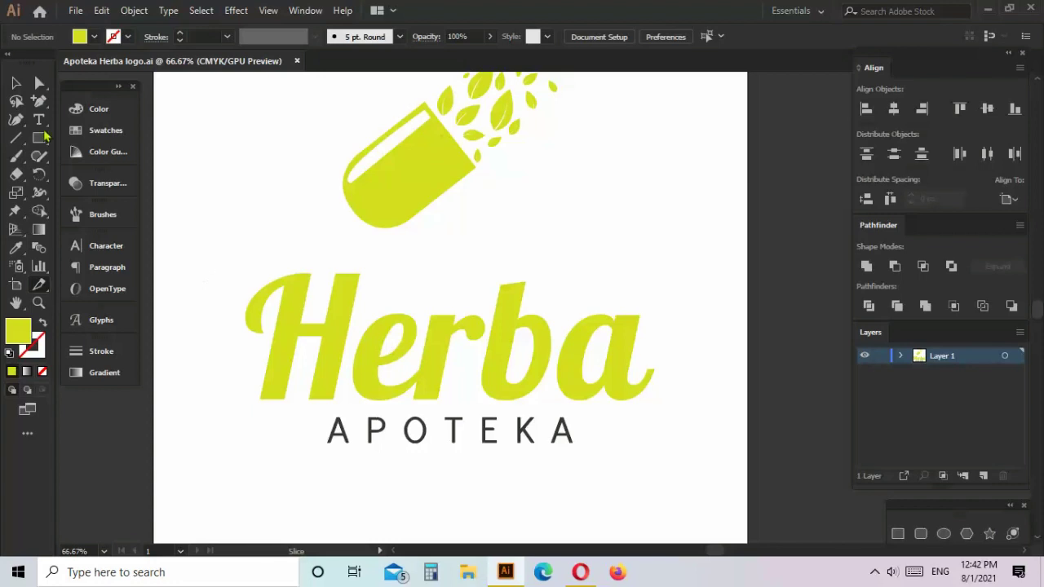
pyautogui.click(75, 10)
pyautogui.click(79, 15)
pyautogui.hscroll(1, 448, 359)
pyautogui.scroll(-3, 489, 367)
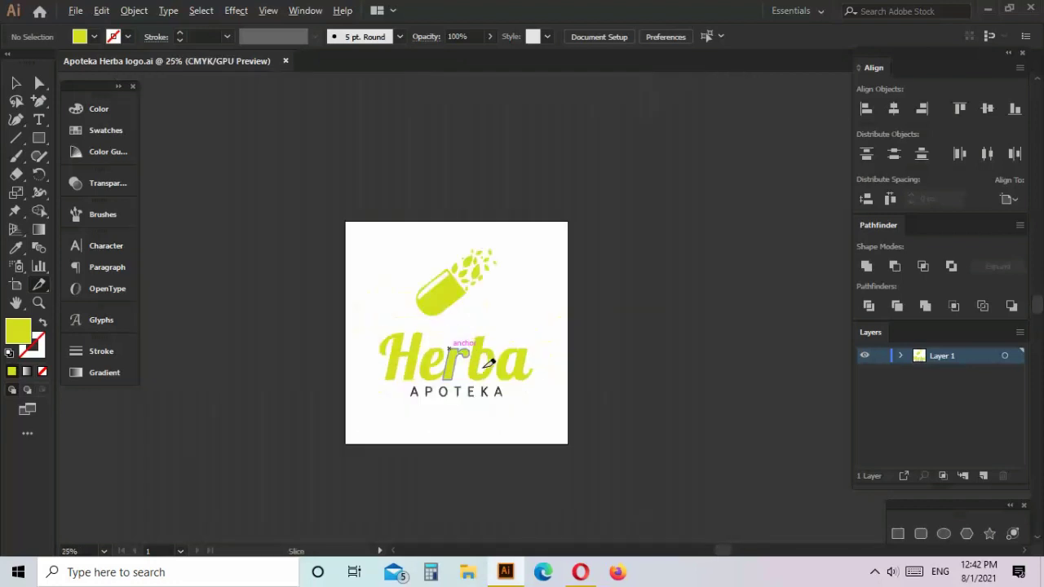
pyautogui.scroll(3, 488, 362)
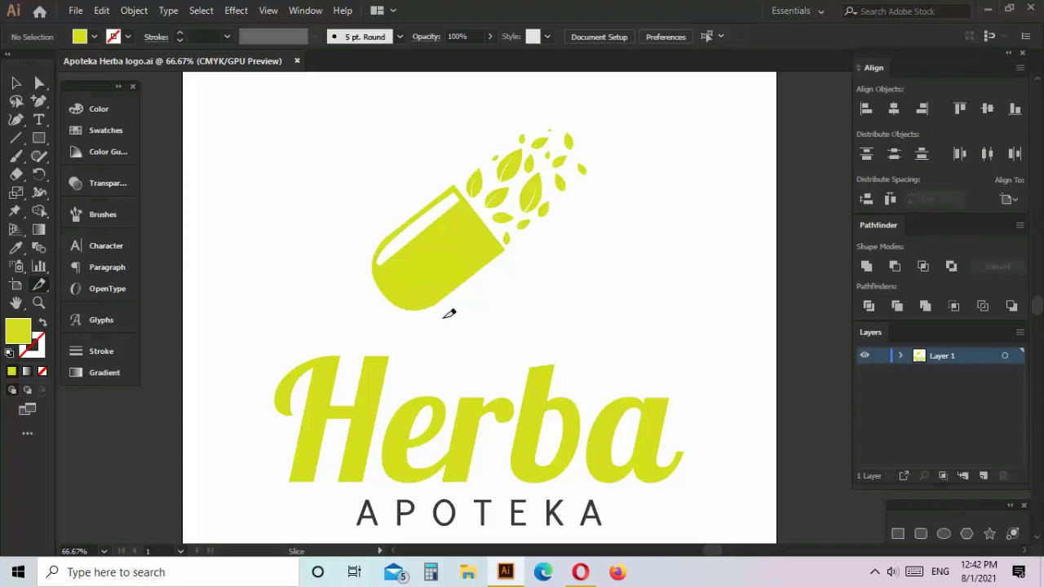